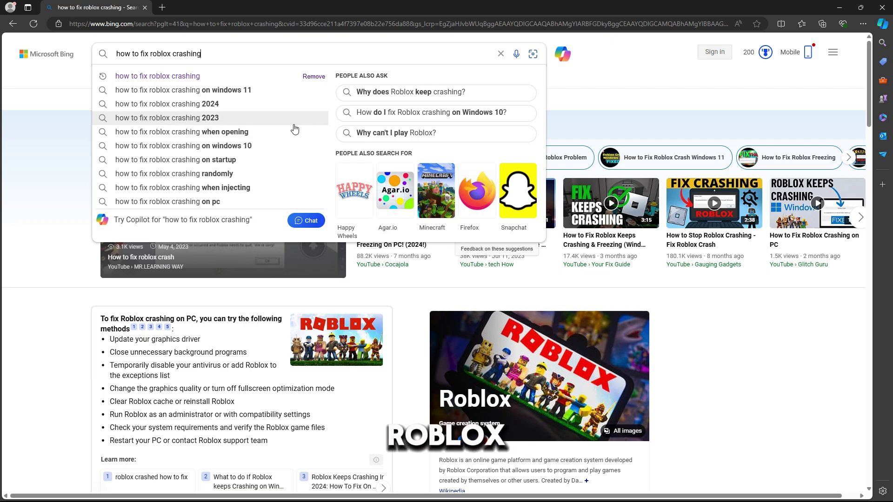
# Dismiss Bing's search suggestions and scroll to the list of Roblox crash fixes.
pyautogui.click(570, 94)
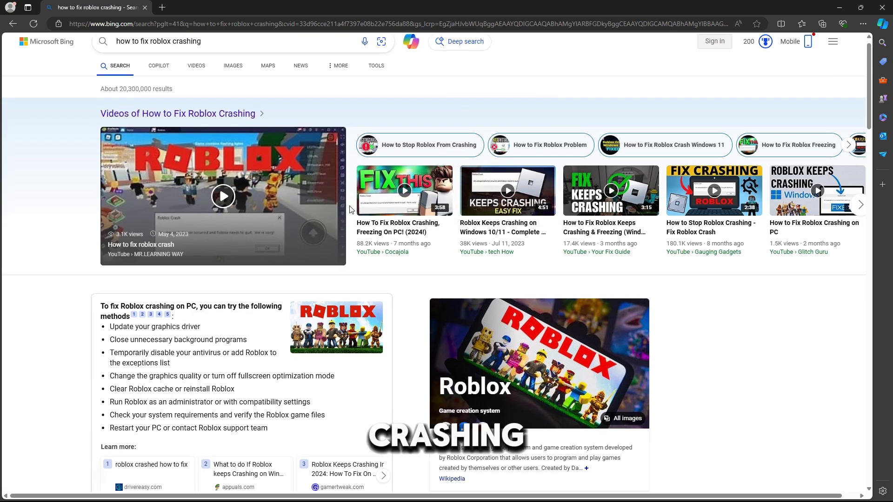
pyautogui.scroll(-5, 119, 149)
pyautogui.scroll(1, 118, 149)
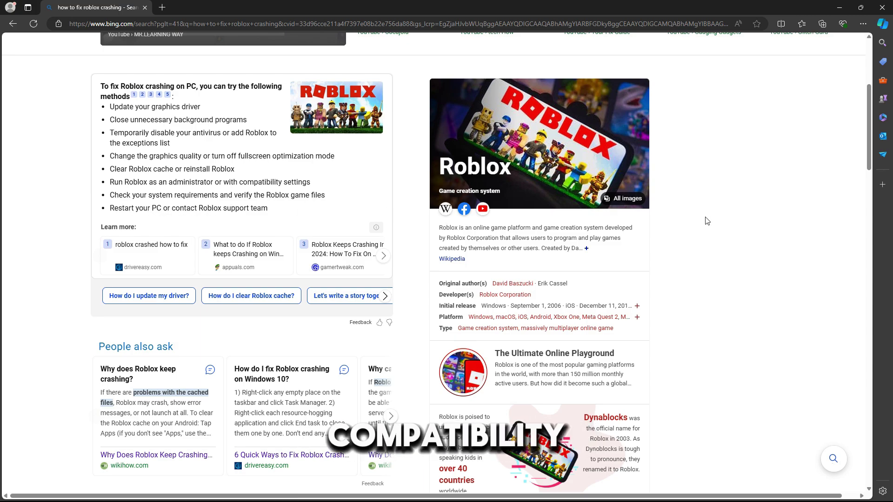
# Minimize Edge, select the Roblox Player desktop shortcut, and briefly open the Start menu.
pyautogui.click(835, 6)
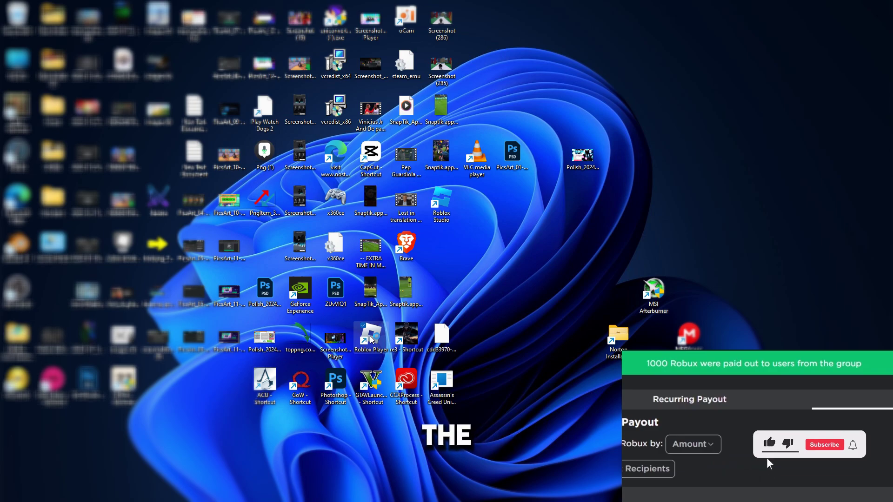
pyautogui.click(372, 340)
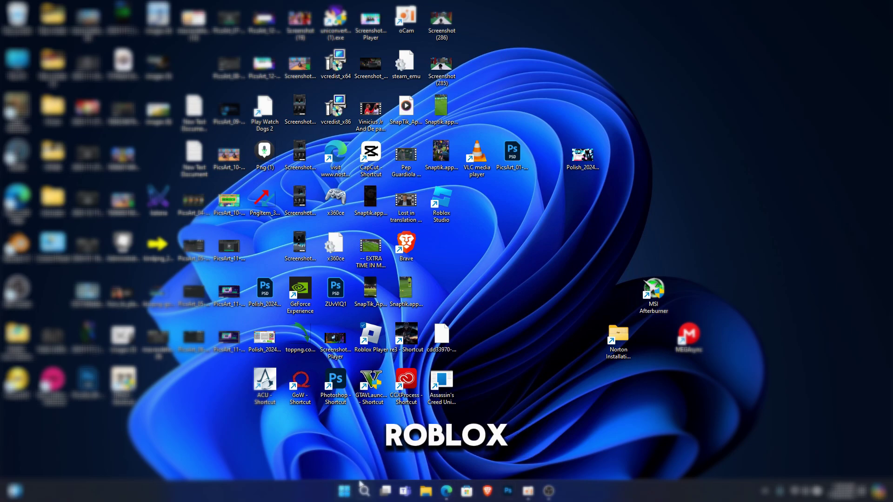
pyautogui.click(340, 496)
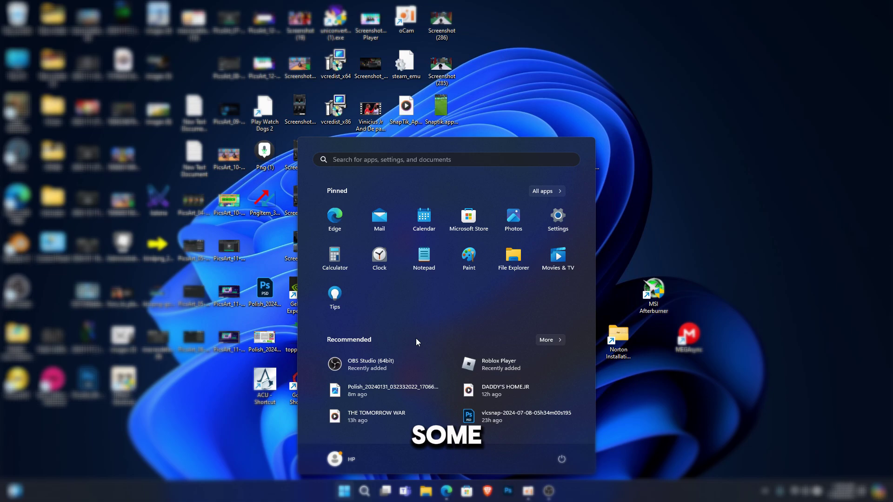
pyautogui.click(667, 194)
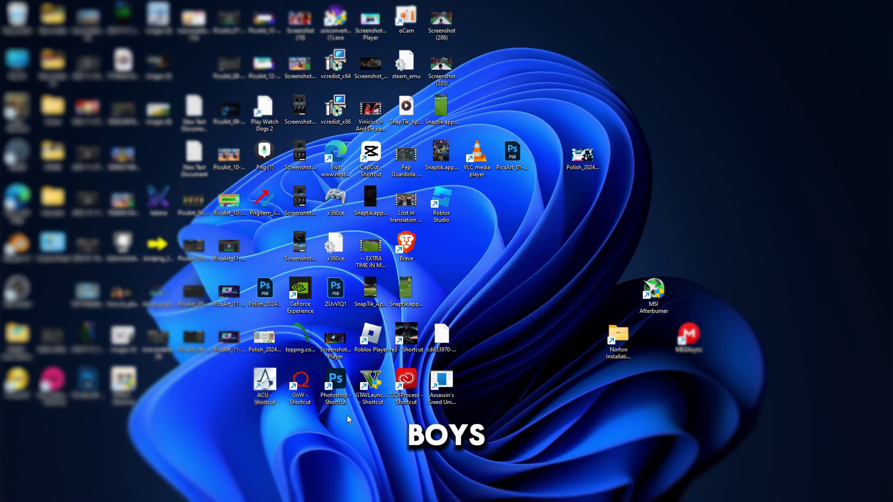
# Open the Roblox Player shortcut's Properties window and drag it near the screen centre.
pyautogui.rightClick(373, 346)
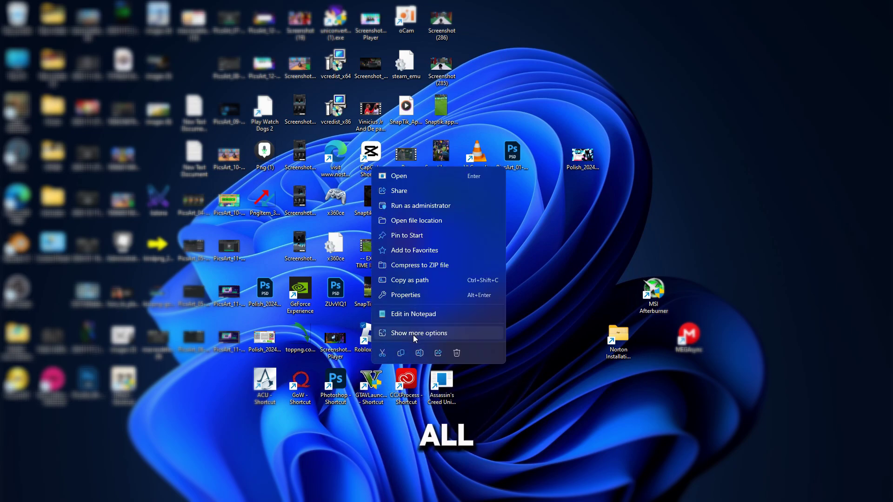
pyautogui.click(405, 296)
pyautogui.moveTo(407, 244); pyautogui.dragTo(303, 93)
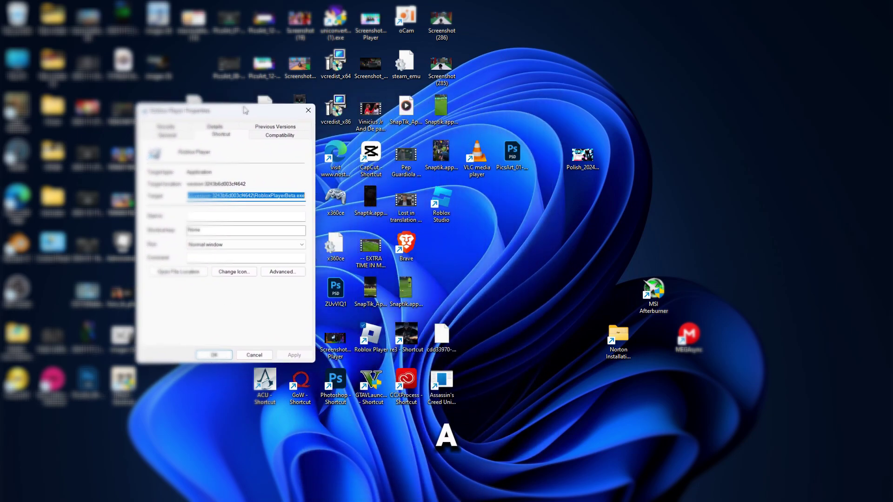
pyautogui.moveTo(303, 94); pyautogui.dragTo(393, 142)
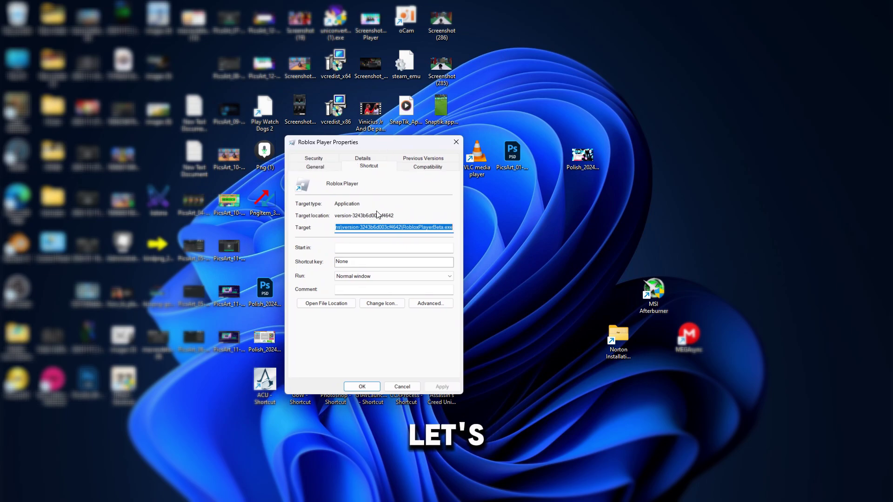
# On the Compatibility tab, choose Windows 8 compatibility and open the all-users settings.
pyautogui.click(426, 168)
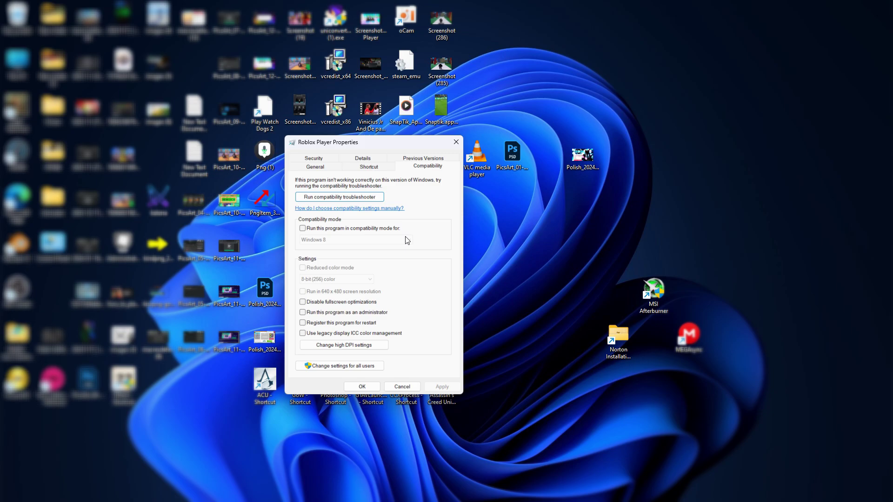
pyautogui.moveTo(379, 143); pyautogui.dragTo(597, 66)
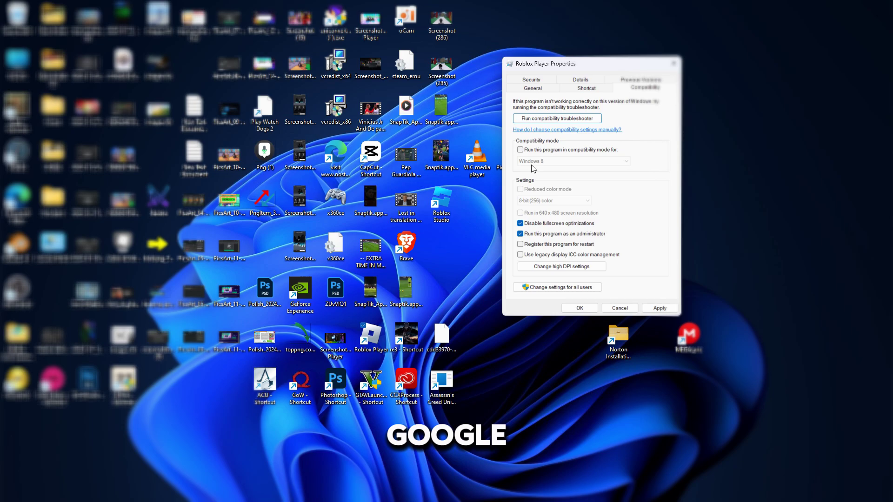
pyautogui.click(545, 161)
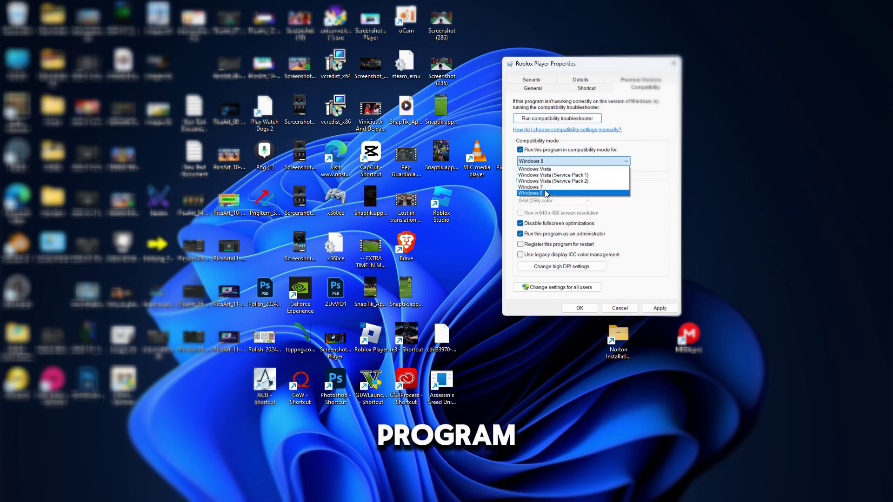
pyautogui.click(546, 193)
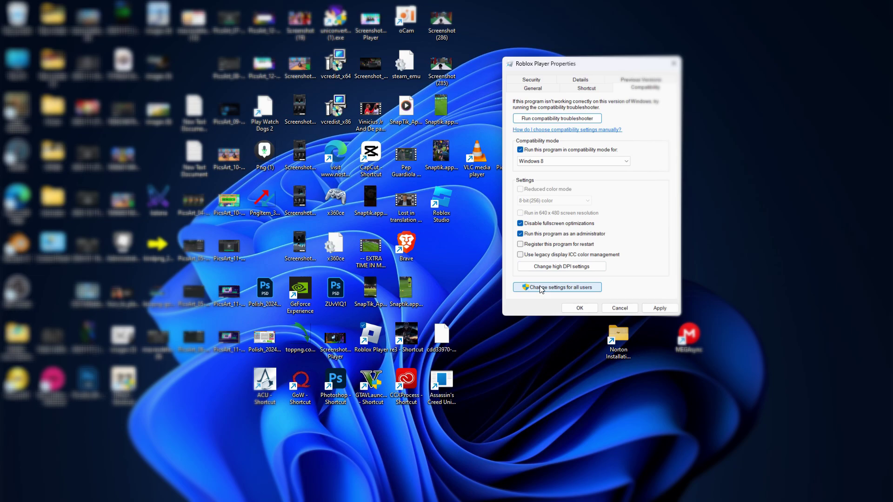
pyautogui.click(528, 287)
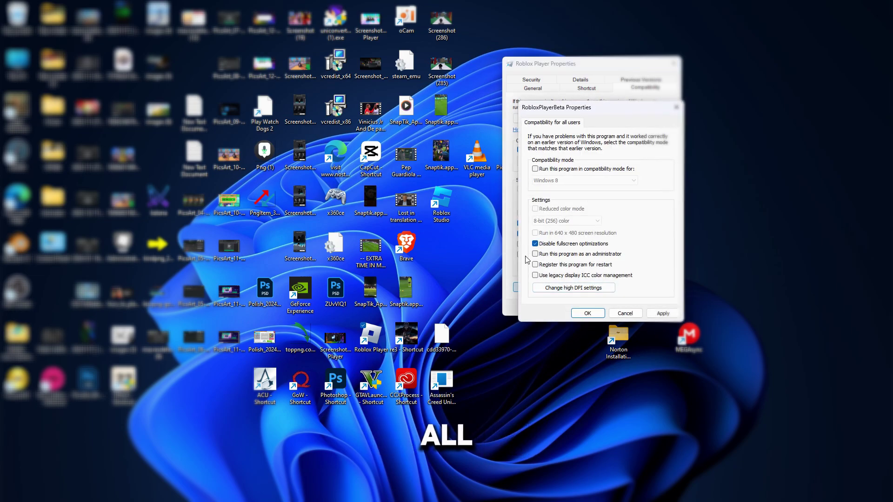
# Turn on all-users compatibility mode, then briefly check the high DPI settings.
pyautogui.click(535, 169)
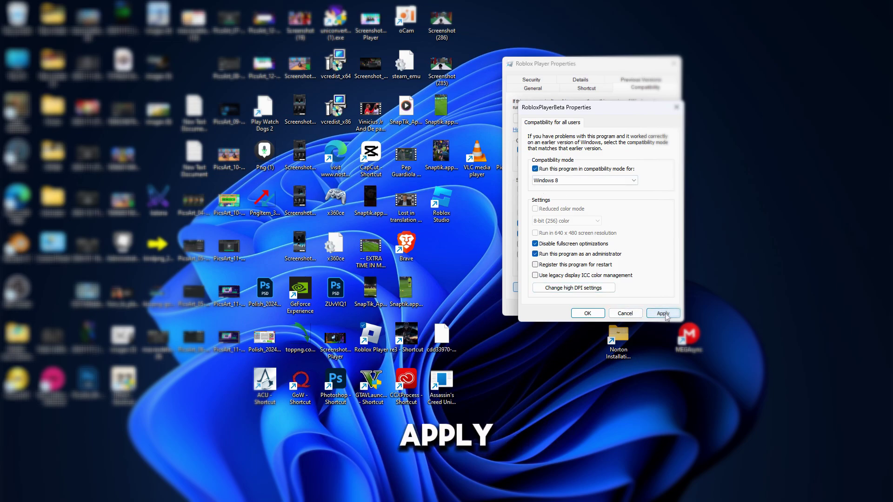
pyautogui.click(587, 314)
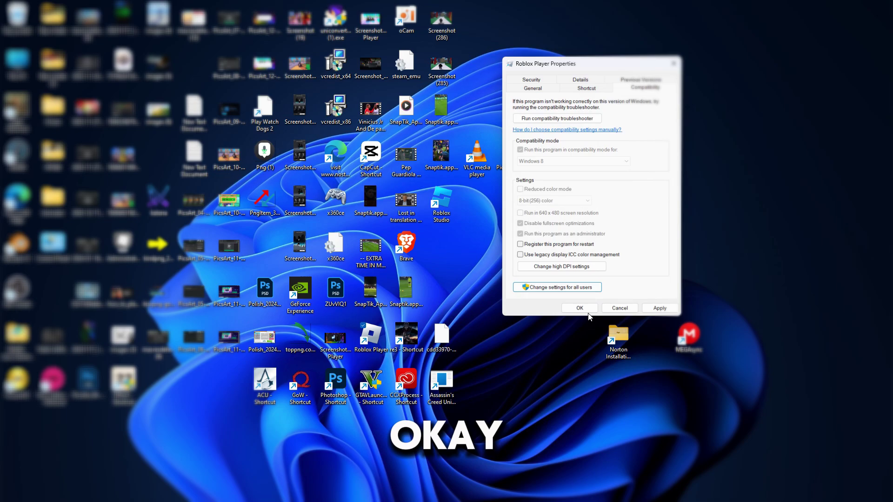
pyautogui.click(528, 268)
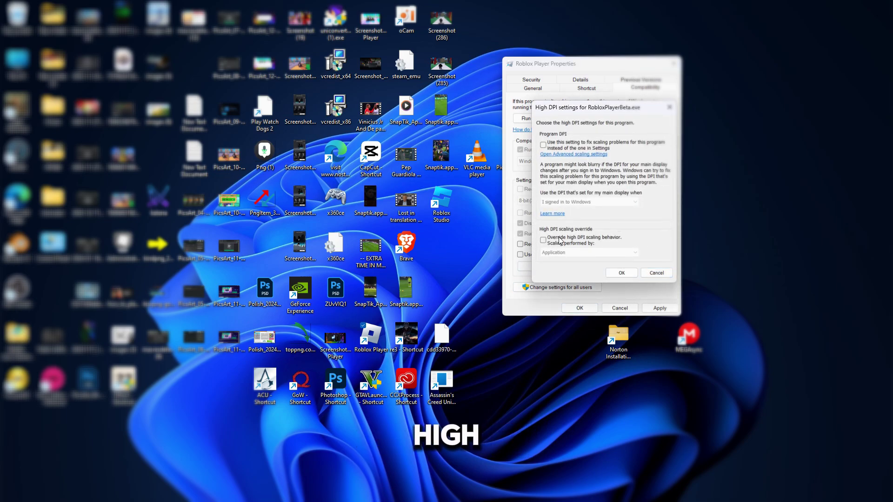
pyautogui.click(653, 273)
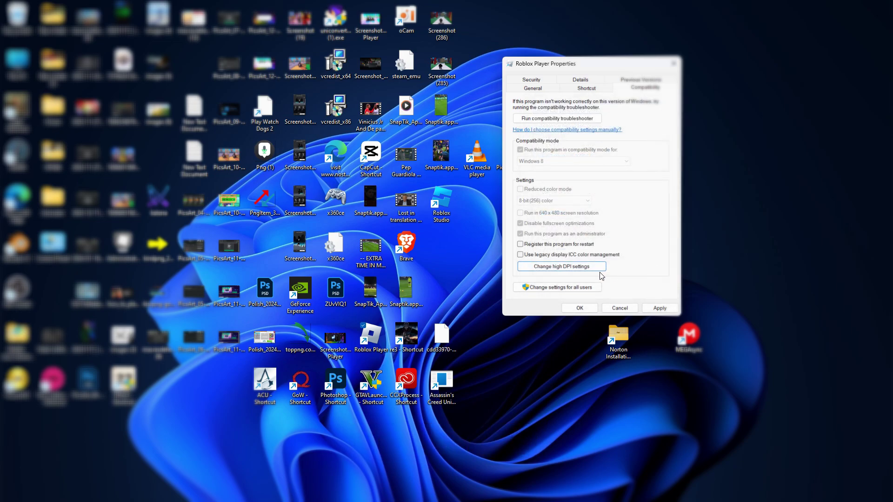
# In the all-users settings, turn off compatibility mode and fullscreen-optimization disabling.
pyautogui.click(554, 287)
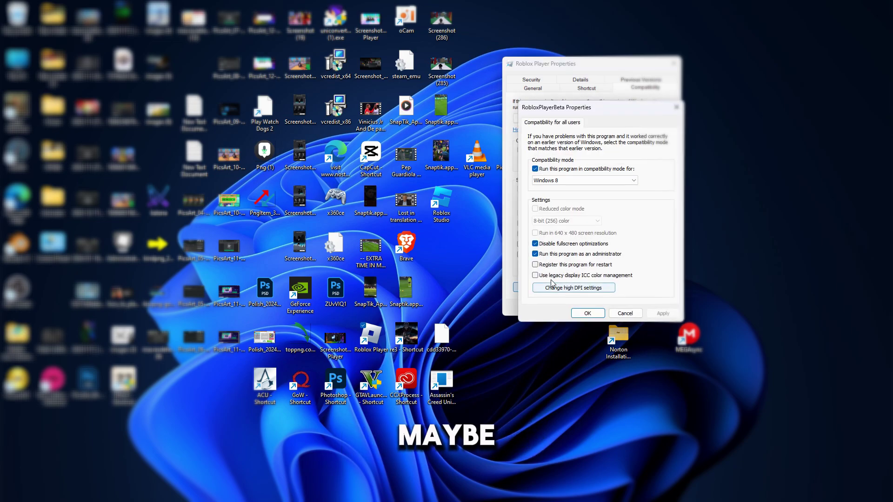
pyautogui.click(535, 254)
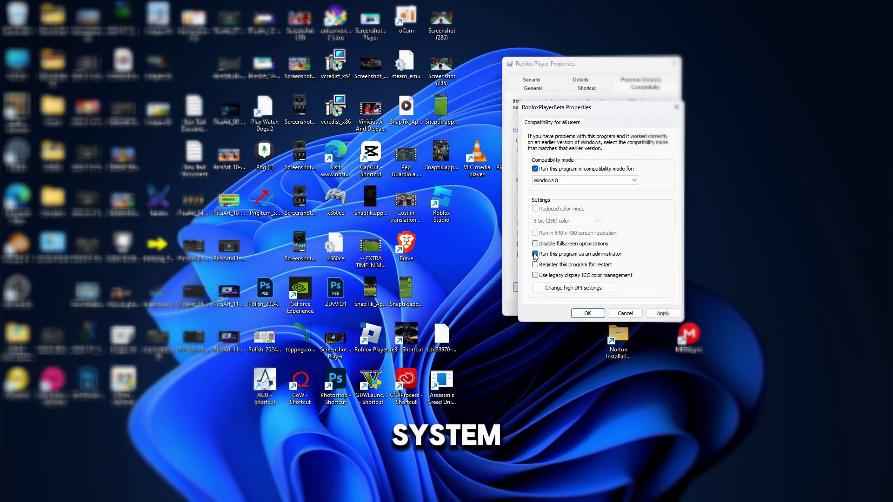
pyautogui.click(534, 169)
pyautogui.click(587, 313)
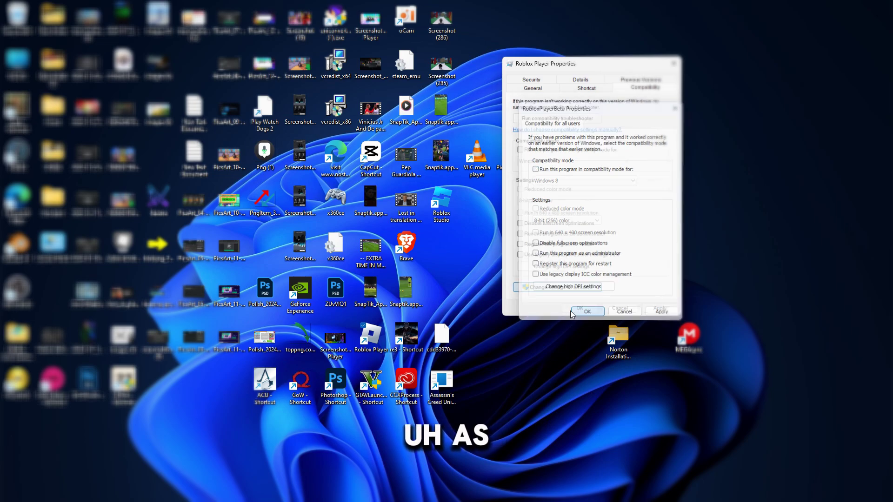
# Enable Disable fullscreen optimizations and Run as administrator, then apply and close Properties.
pyautogui.click(520, 224)
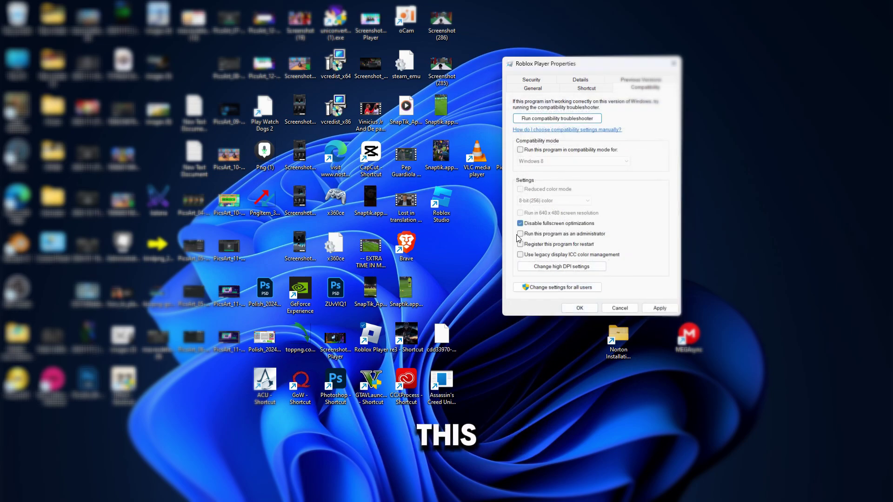
pyautogui.click(659, 308)
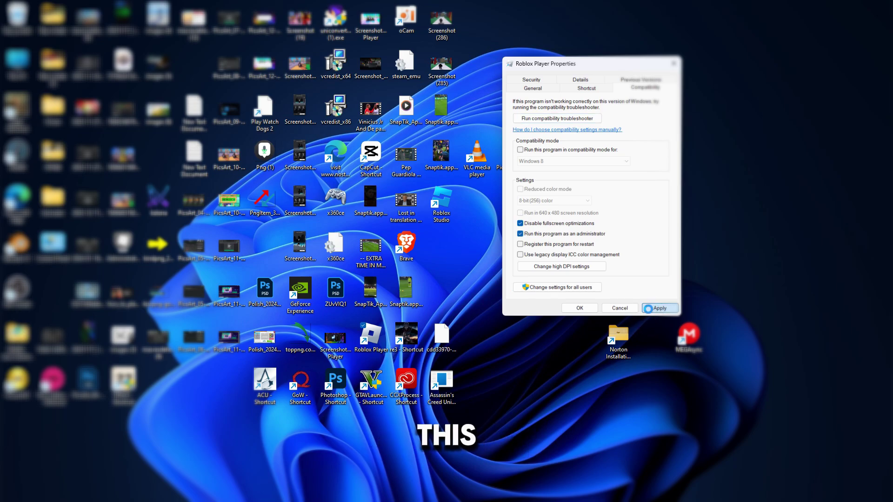
pyautogui.click(579, 309)
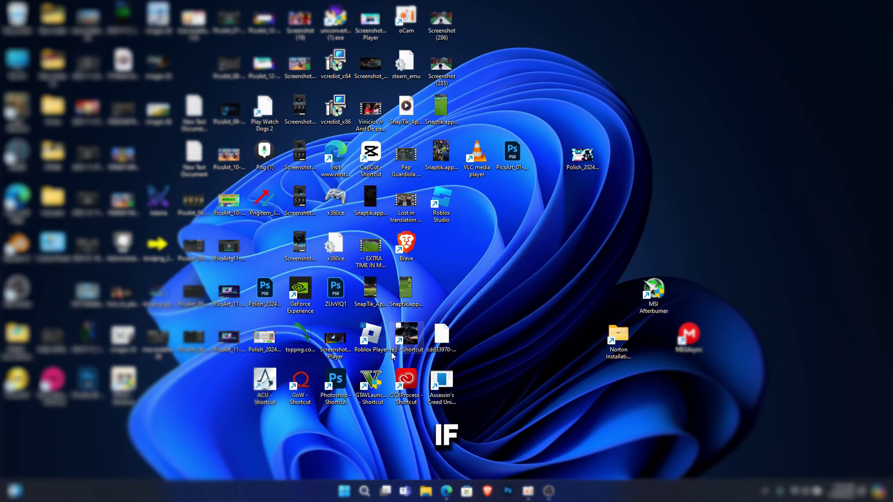
# Search Windows for 'roblo' and open Roblox Player's file location in File Explorer.
pyautogui.click(364, 491)
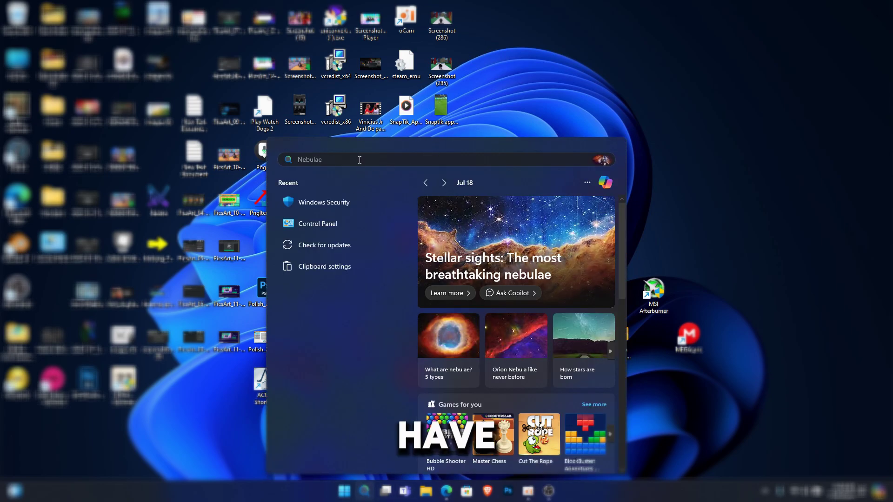
pyautogui.write('roblo')
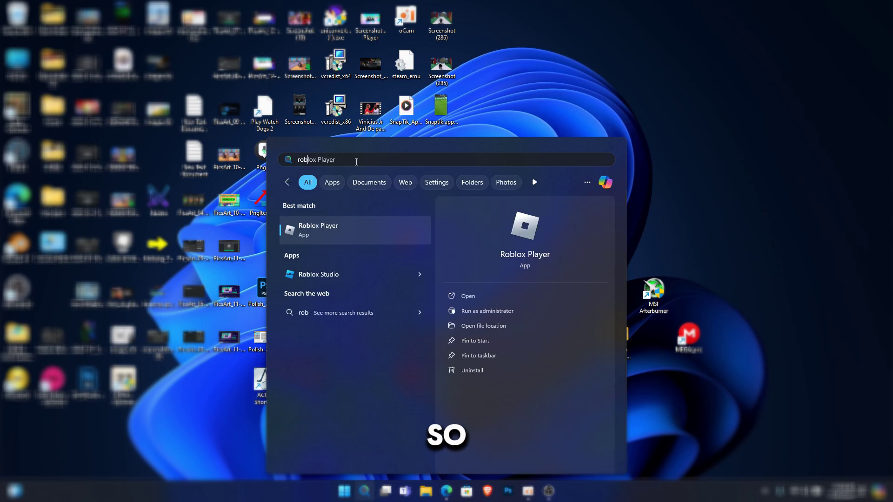
pyautogui.rightClick(322, 230)
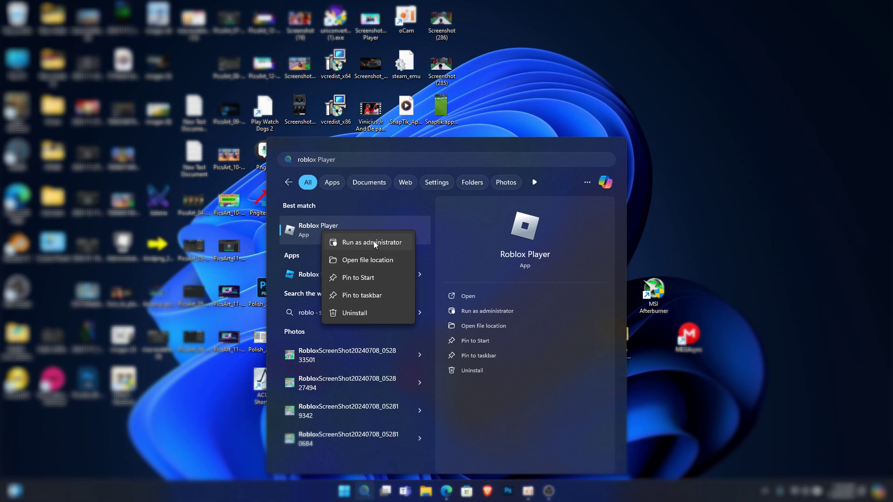
pyautogui.click(367, 260)
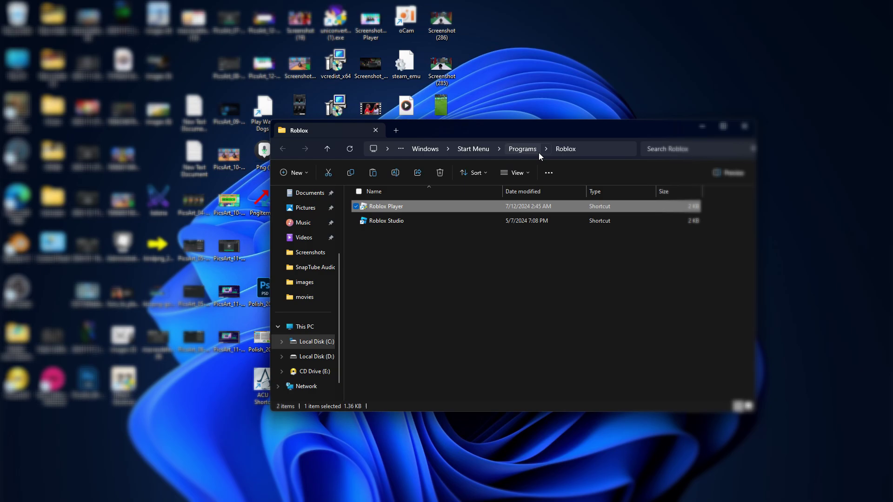
pyautogui.click(522, 149)
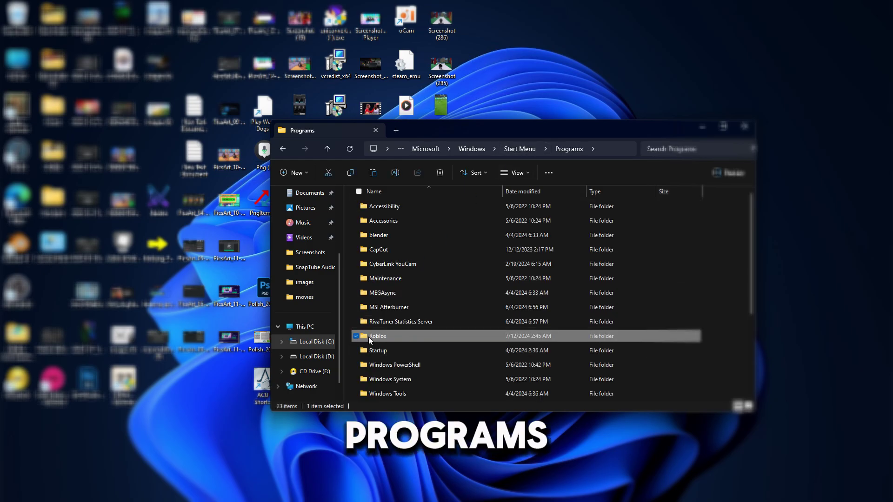
pyautogui.doubleClick(371, 338)
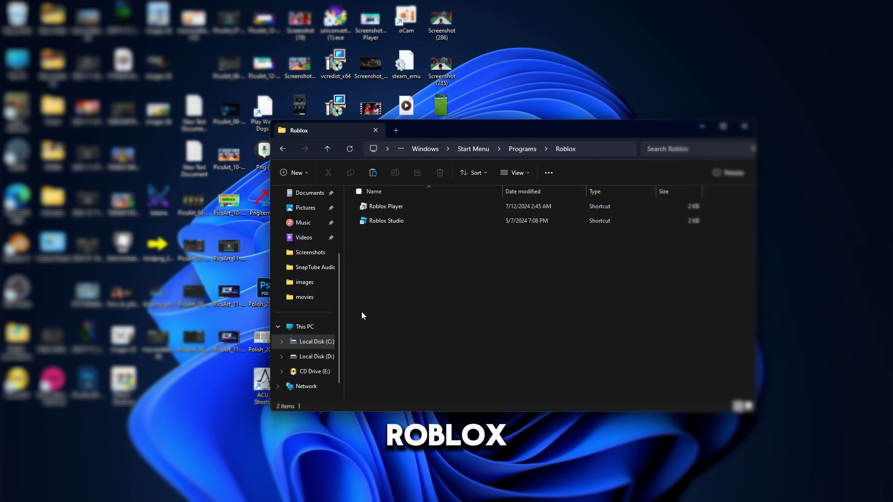
pyautogui.rightClick(388, 208)
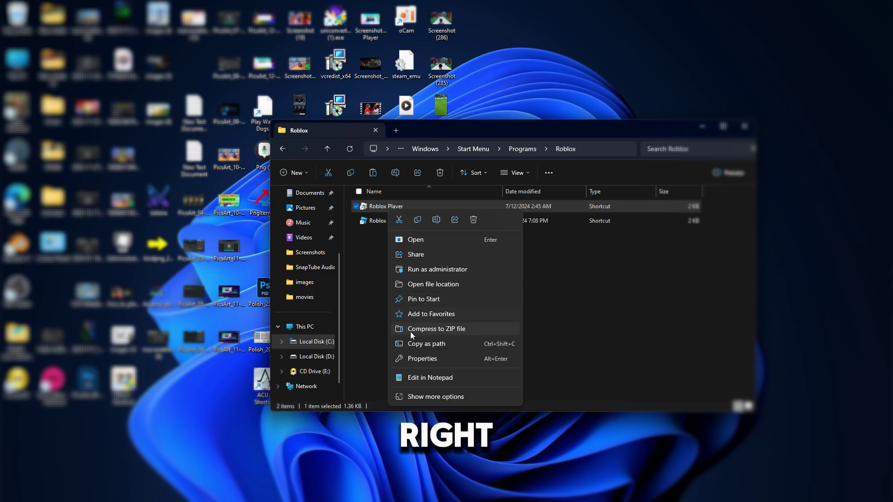
pyautogui.click(416, 358)
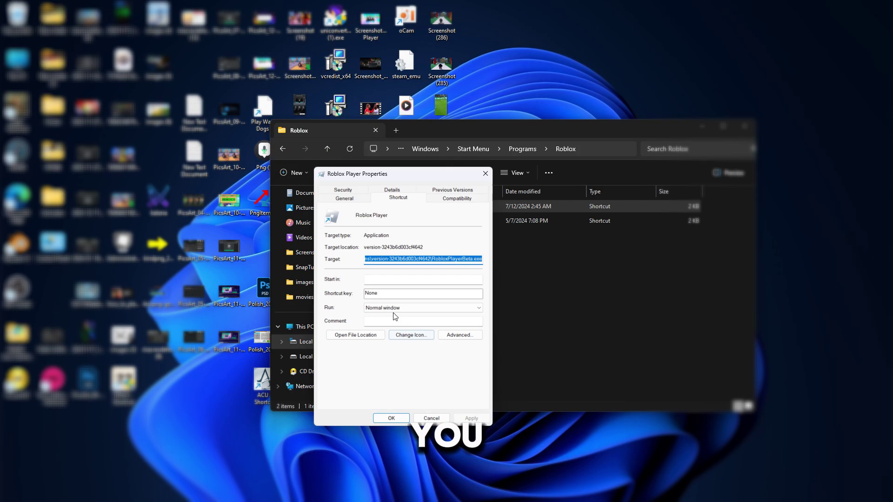
pyautogui.click(456, 199)
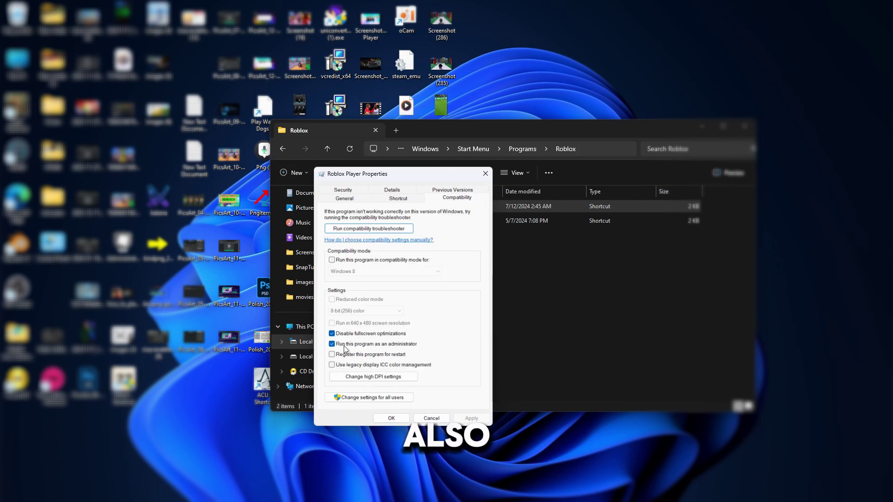
pyautogui.click(390, 418)
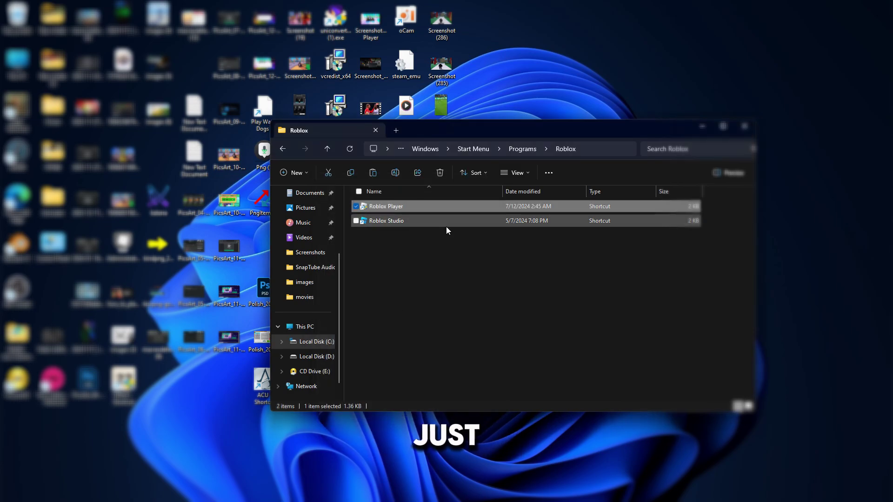
pyautogui.click(396, 240)
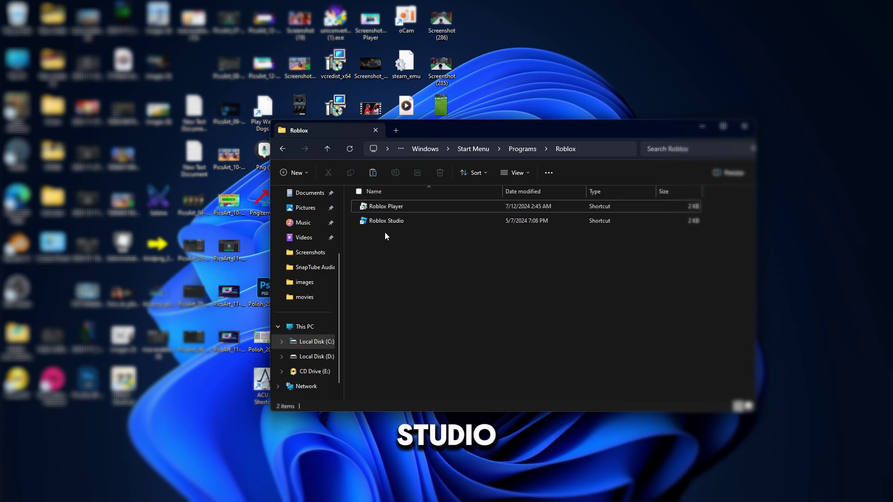
pyautogui.rightClick(395, 224)
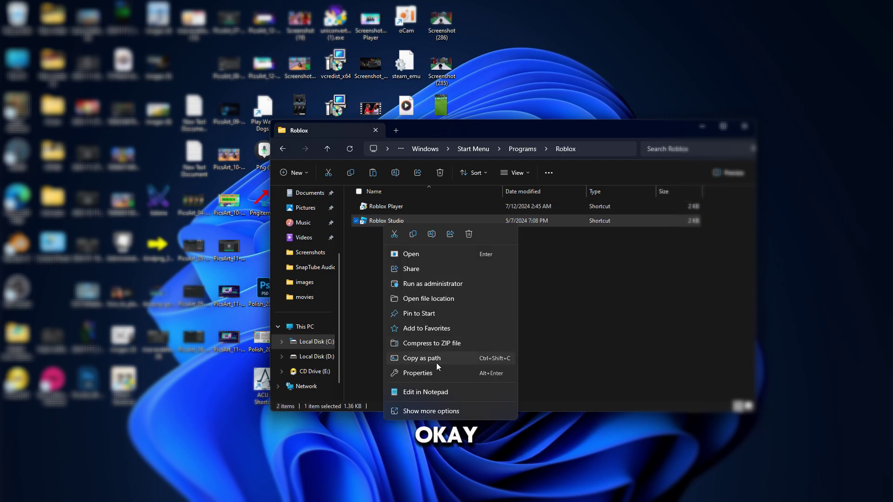
# Open the Roblox Player shortcut's Properties on the Compatibility tab.
pyautogui.click(572, 315)
pyautogui.click(404, 206)
pyautogui.rightClick(403, 206)
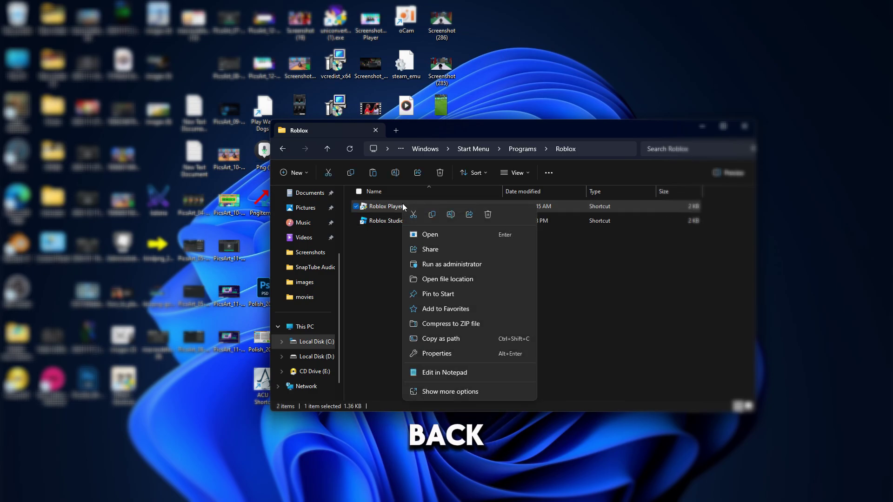
pyautogui.click(434, 353)
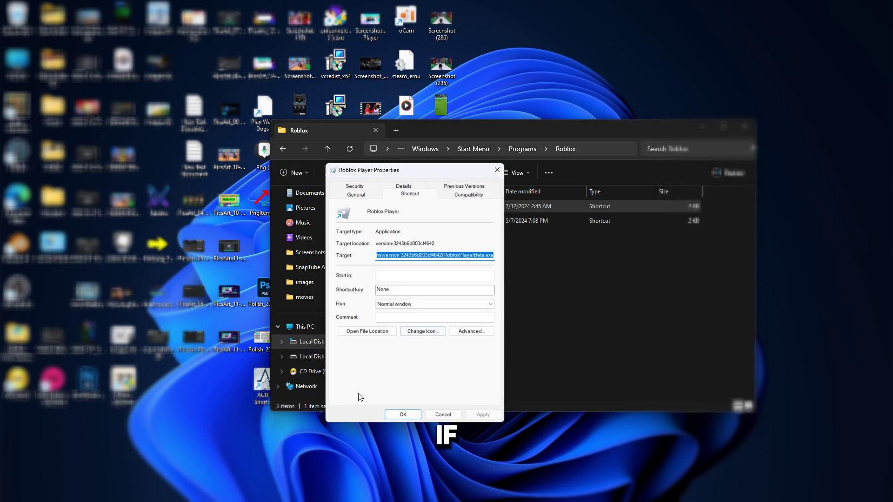
pyautogui.click(469, 194)
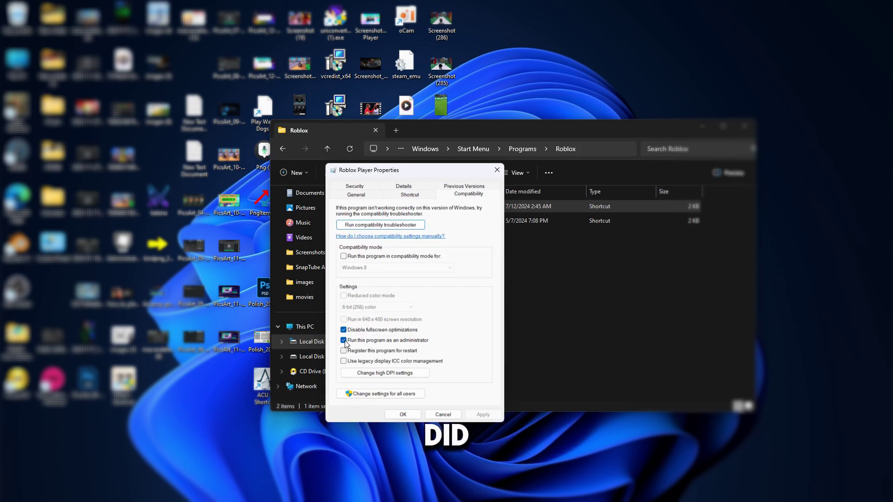
# Override high DPI scaling with System, then apply and close the Properties.
pyautogui.click(361, 372)
pyautogui.click(366, 346)
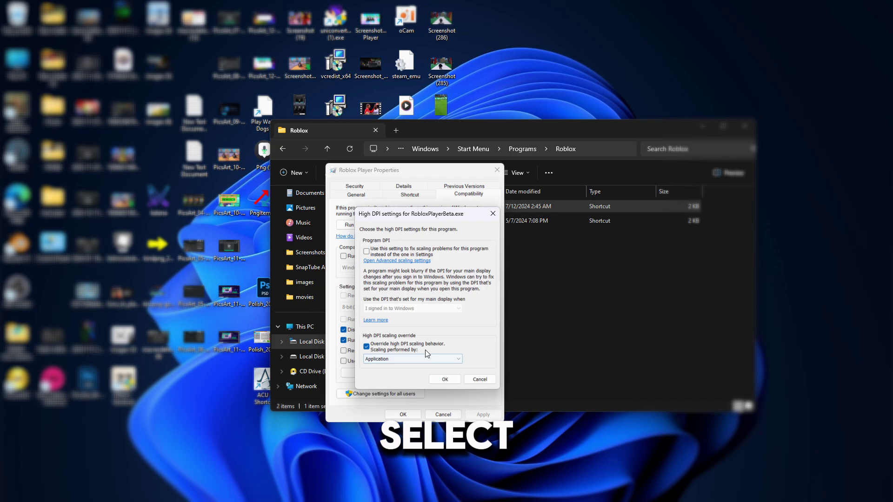
pyautogui.click(456, 359)
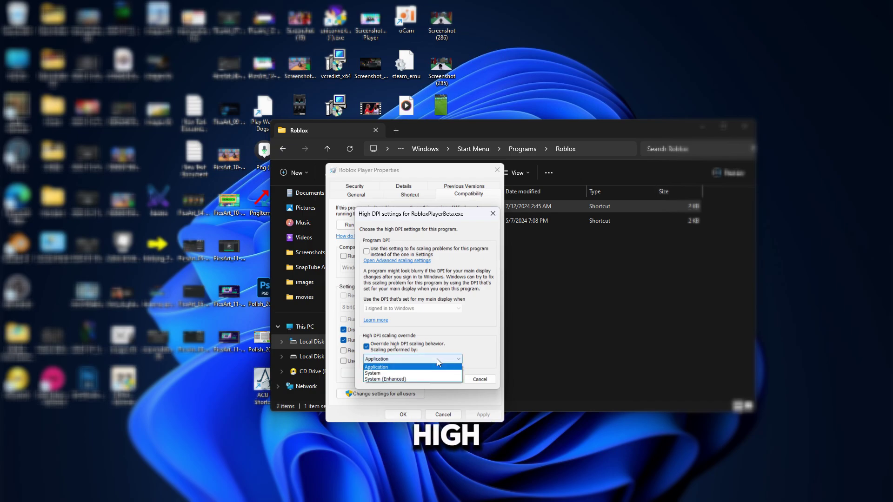
pyautogui.click(392, 373)
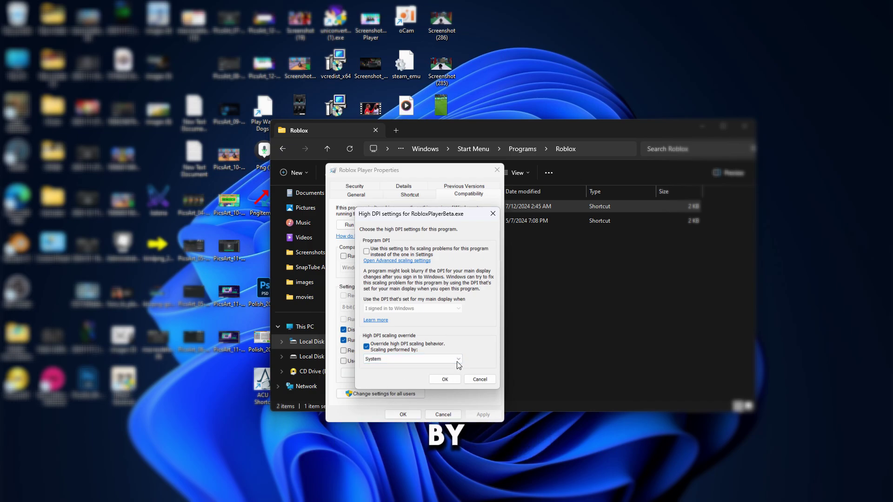
pyautogui.click(447, 380)
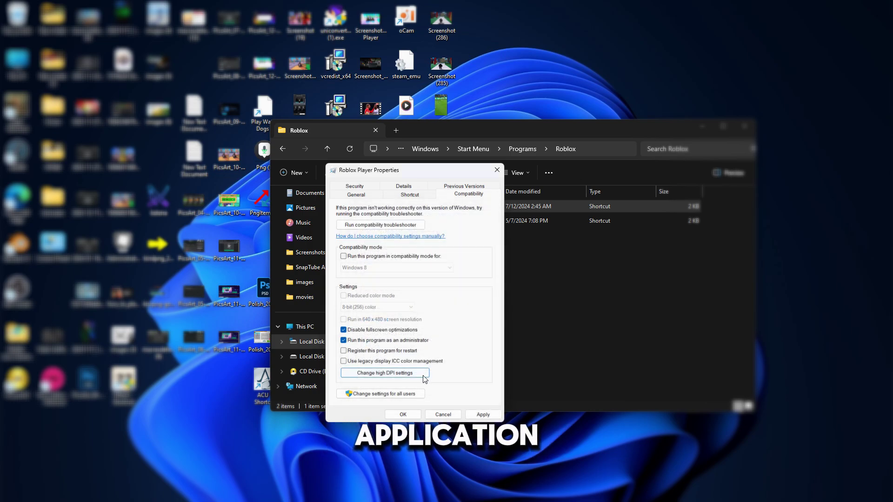
pyautogui.click(482, 414)
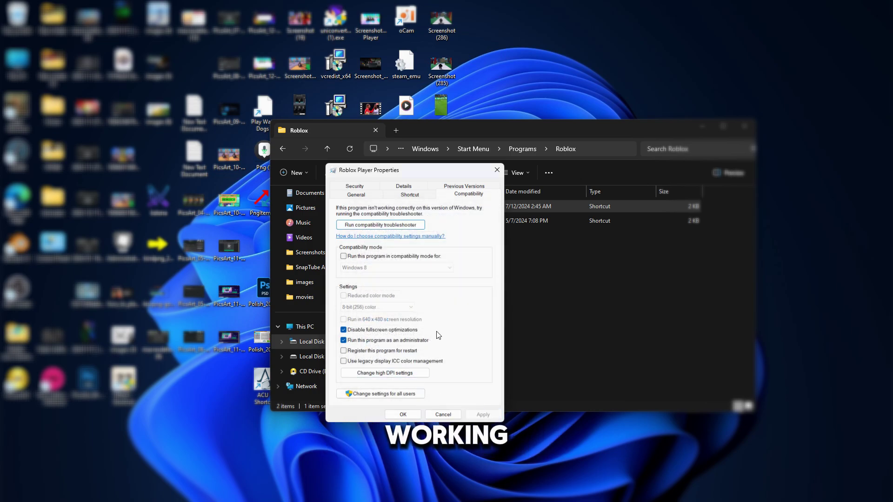
pyautogui.click(398, 413)
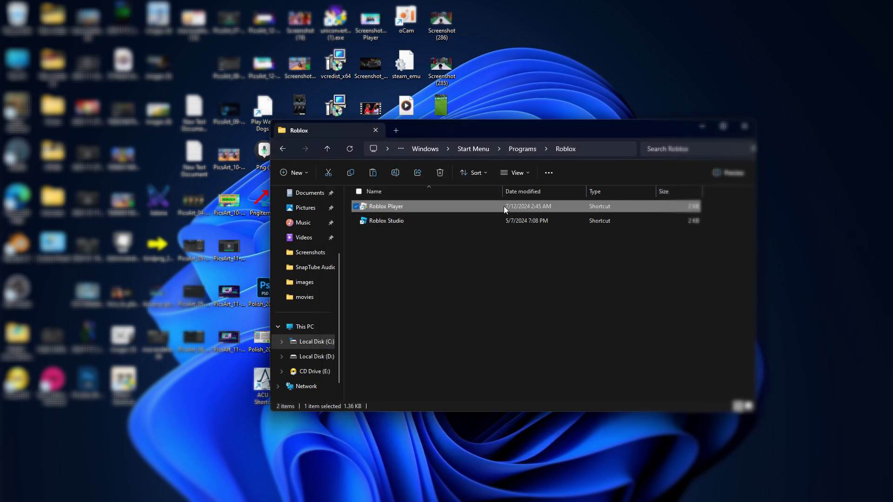